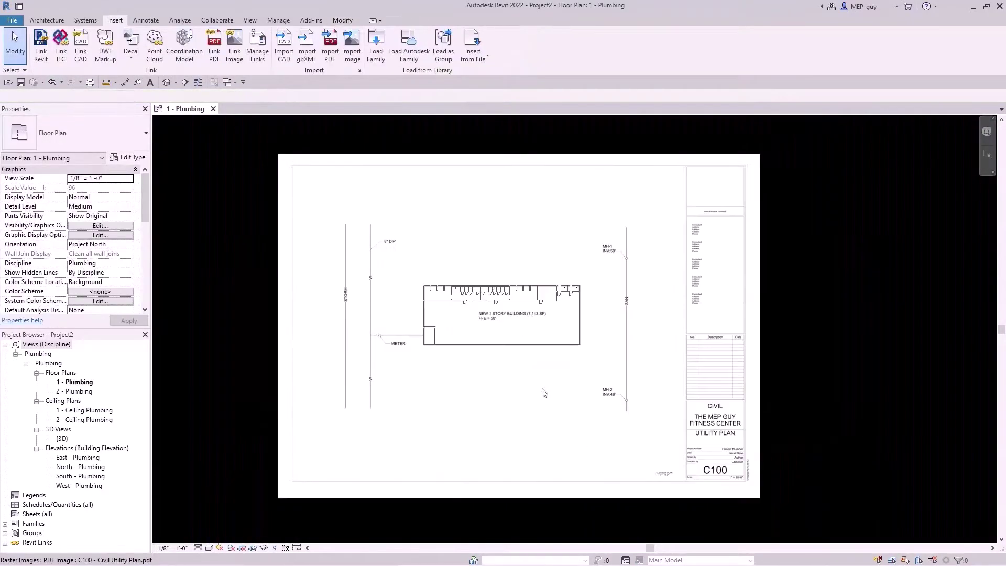
# Reveal hidden elements with RH and zoom around the hidden C100 civil utility PDF.
pyautogui.press('r')
pyautogui.press('h')
pyautogui.scroll(4, 400, 320)
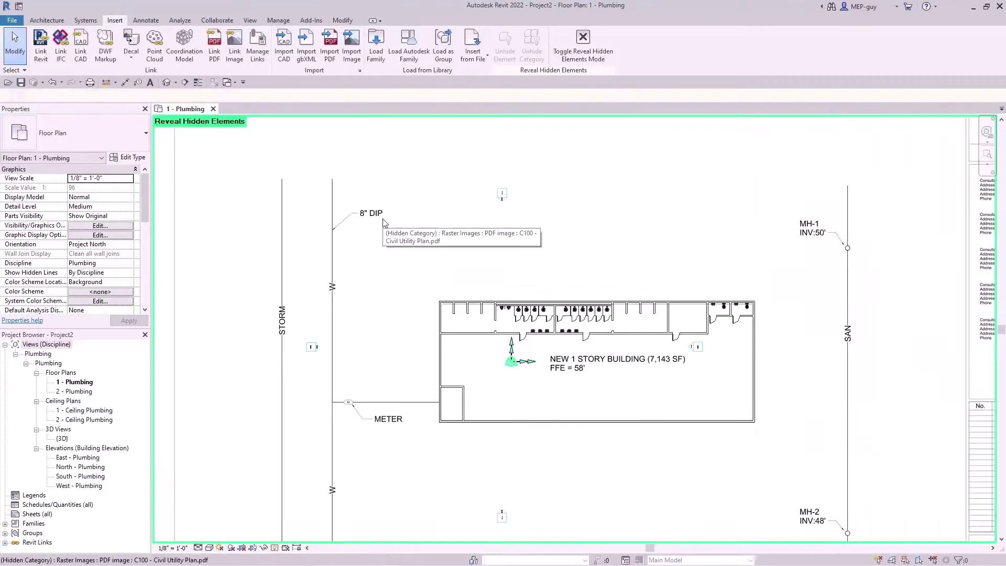
pyautogui.scroll(2, 461, 406)
pyautogui.scroll(-4, 462, 406)
pyautogui.scroll(3, 655, 189)
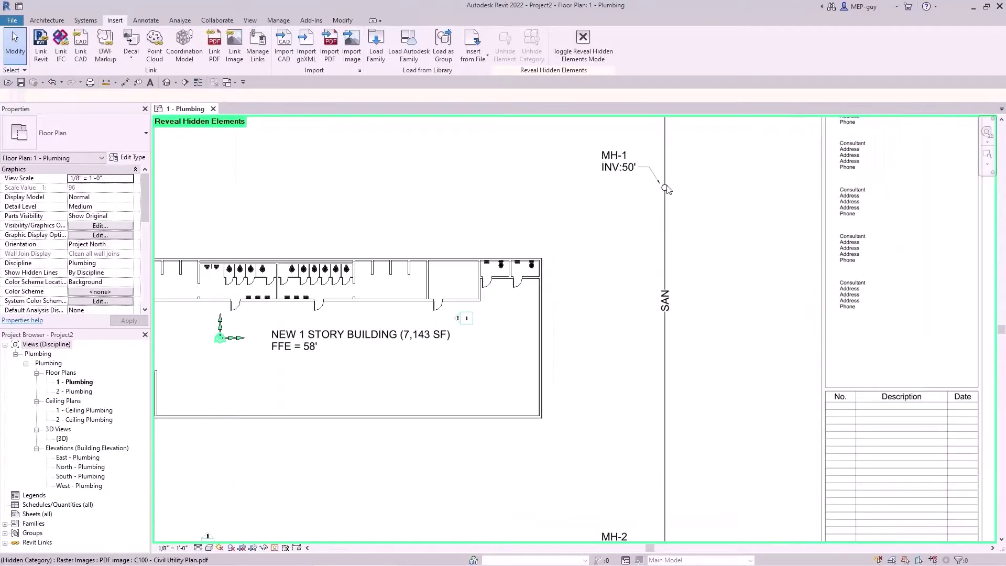
pyautogui.scroll(-1, 607, 450)
pyautogui.scroll(-3, 607, 450)
pyautogui.scroll(3, 451, 467)
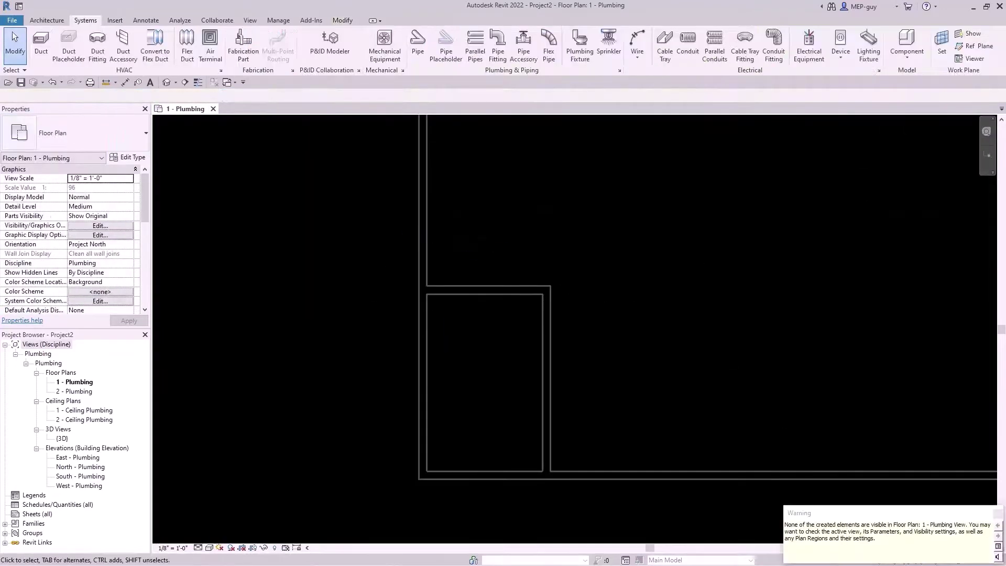
# Locate the hidden new pipe and set the 3D view discipline to Architectural.
pyautogui.click(407, 309)
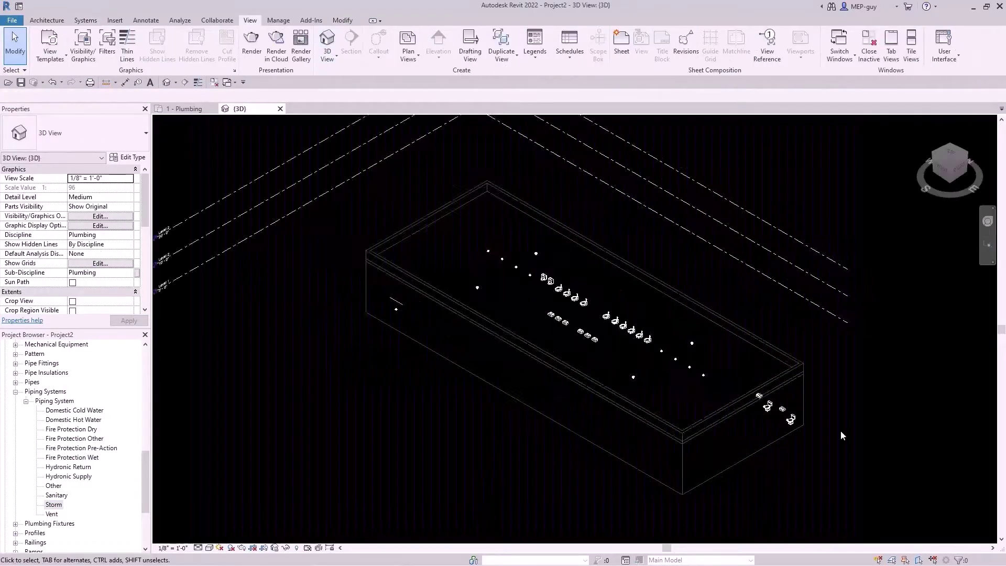
pyautogui.click(131, 236)
pyautogui.click(90, 244)
# Hide the linked building model's walls in this view.
pyautogui.scroll(3, 610, 294)
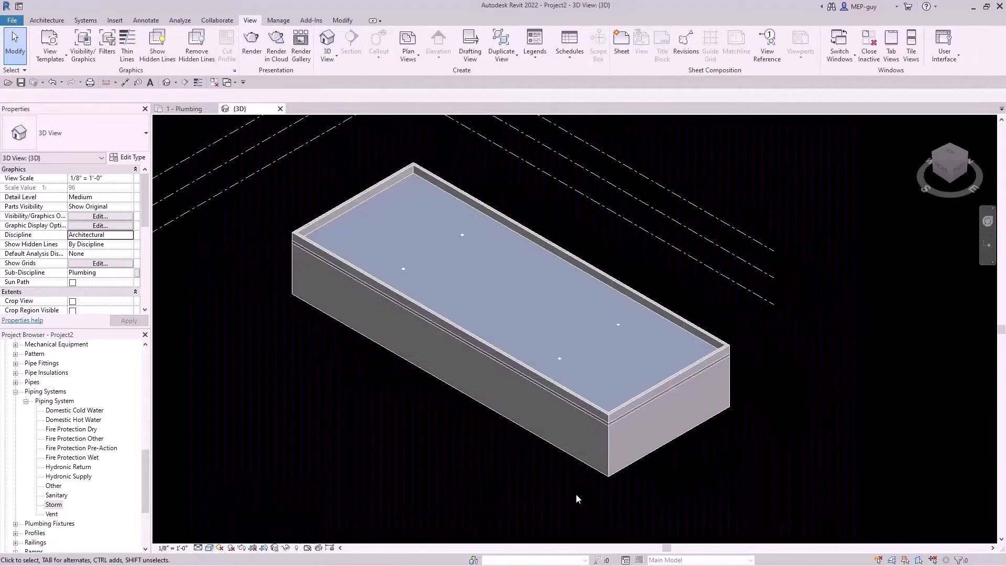
pyautogui.click(627, 392)
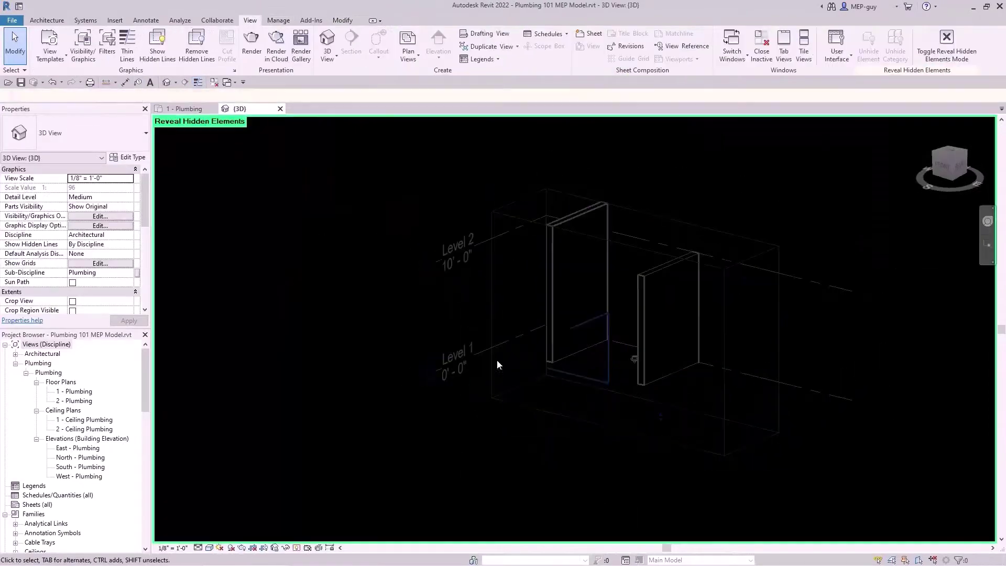
pyautogui.click(840, 93)
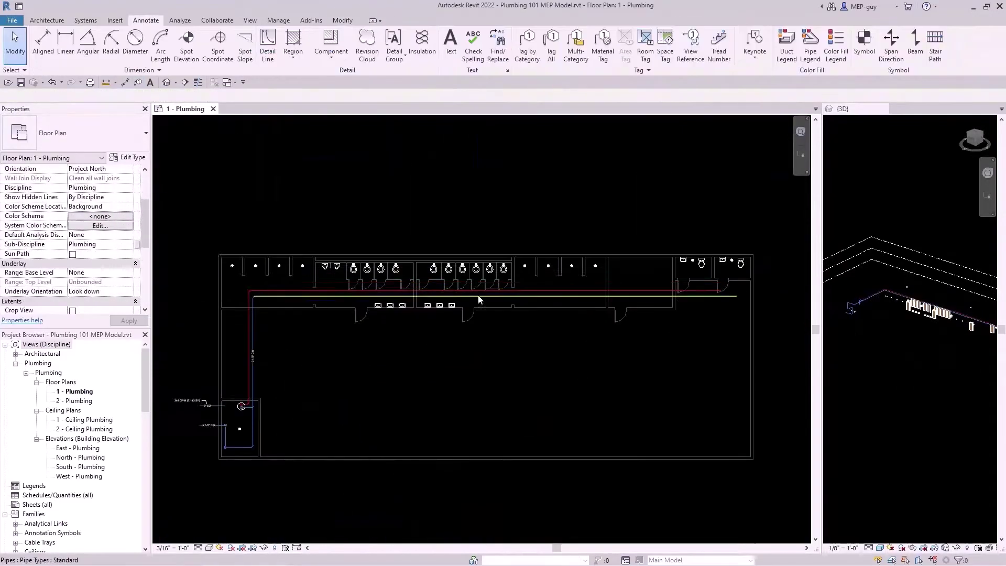
# Zoom out to see the full plumbing floor plan.
pyautogui.scroll(-5, 225, 361)
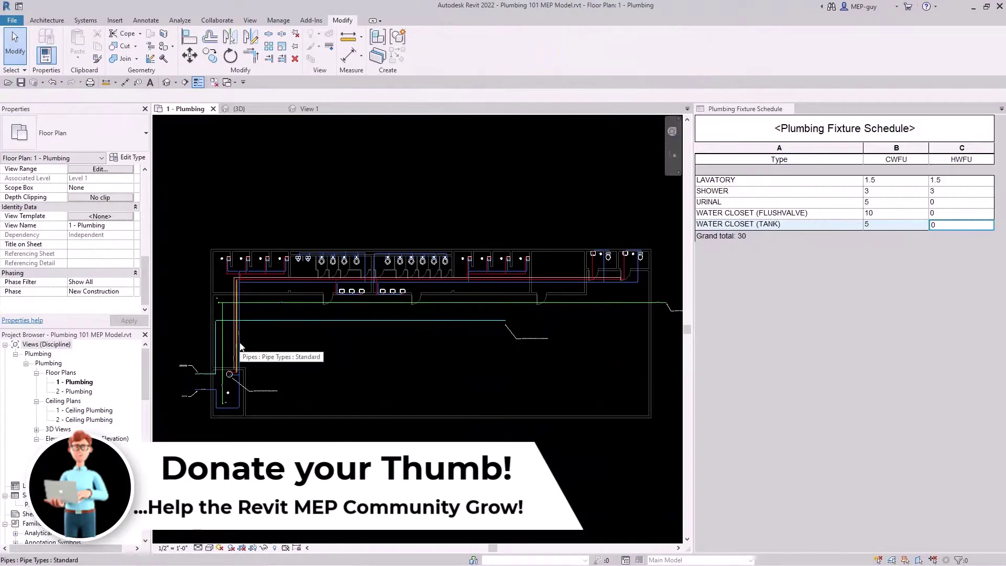
# Select the whole connected cold water piping system, then deselect the water heater piping.
pyautogui.press('Tab')
pyautogui.press('Tab')
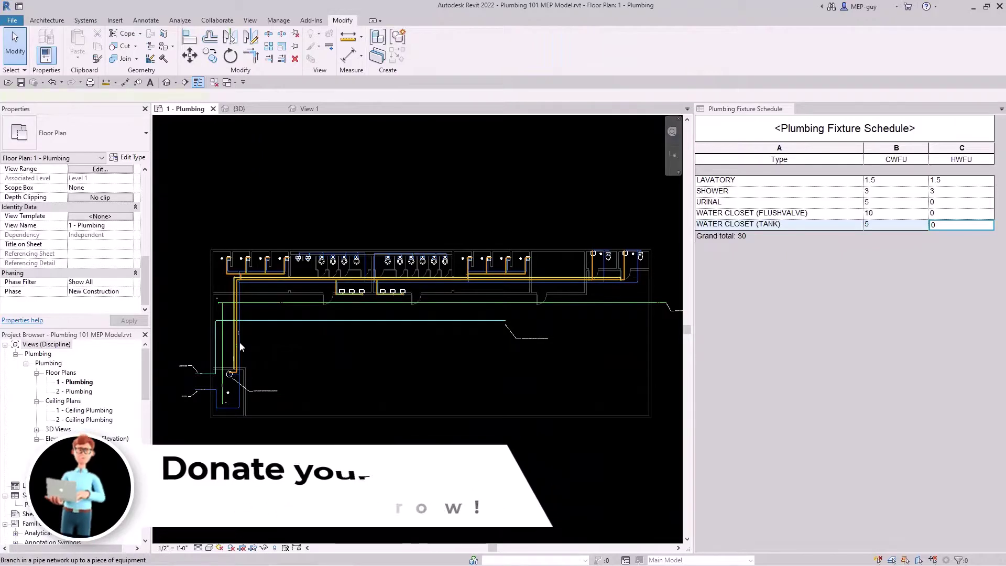
pyautogui.click(240, 346)
pyautogui.scroll(4, 240, 346)
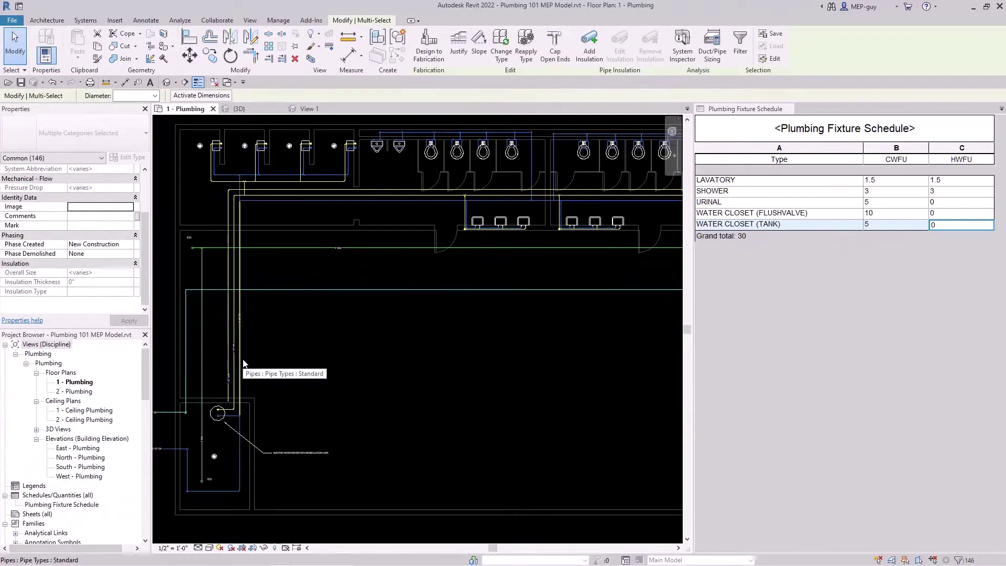
pyautogui.click(243, 366)
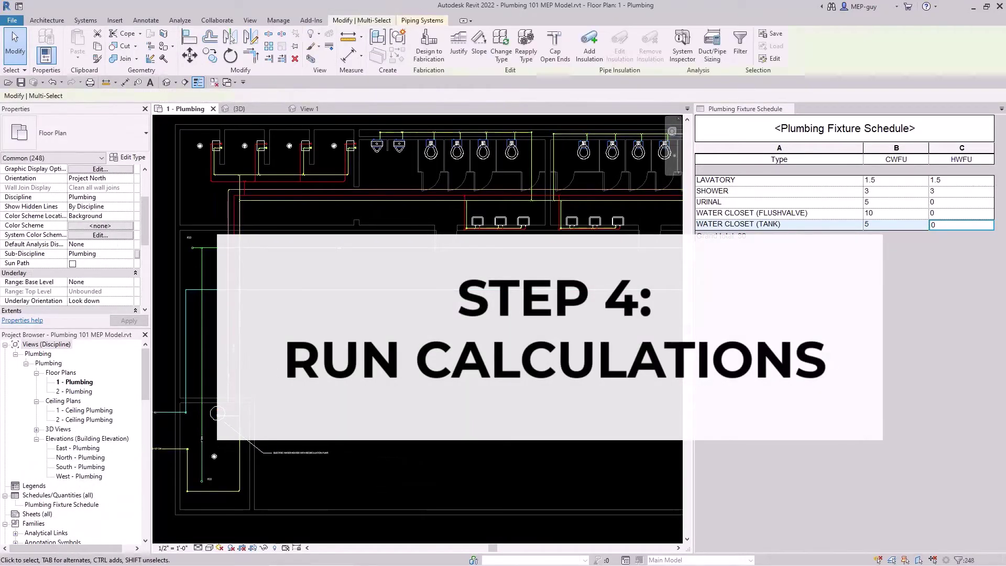
pyautogui.scroll(-5, 241, 366)
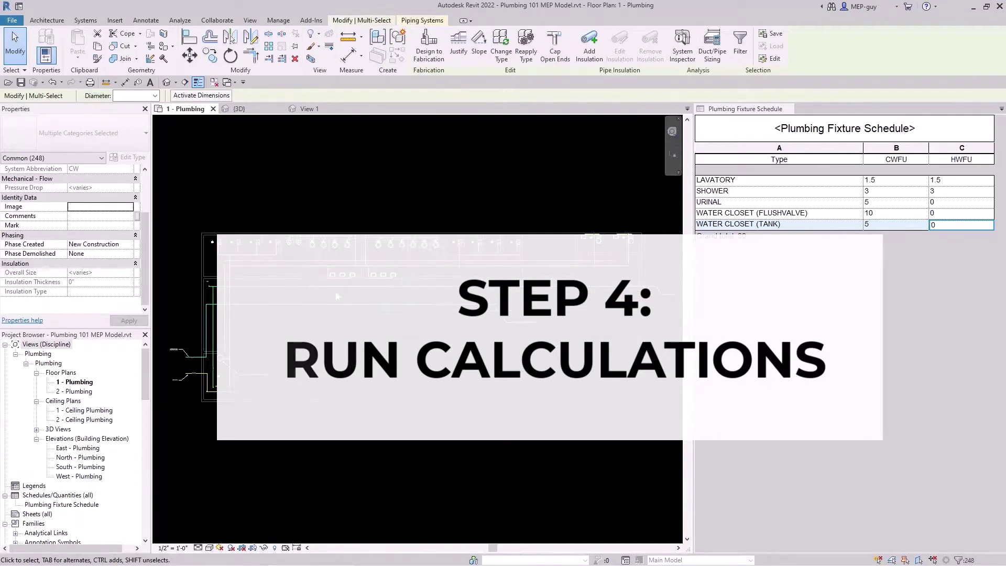
pyautogui.scroll(6, 212, 386)
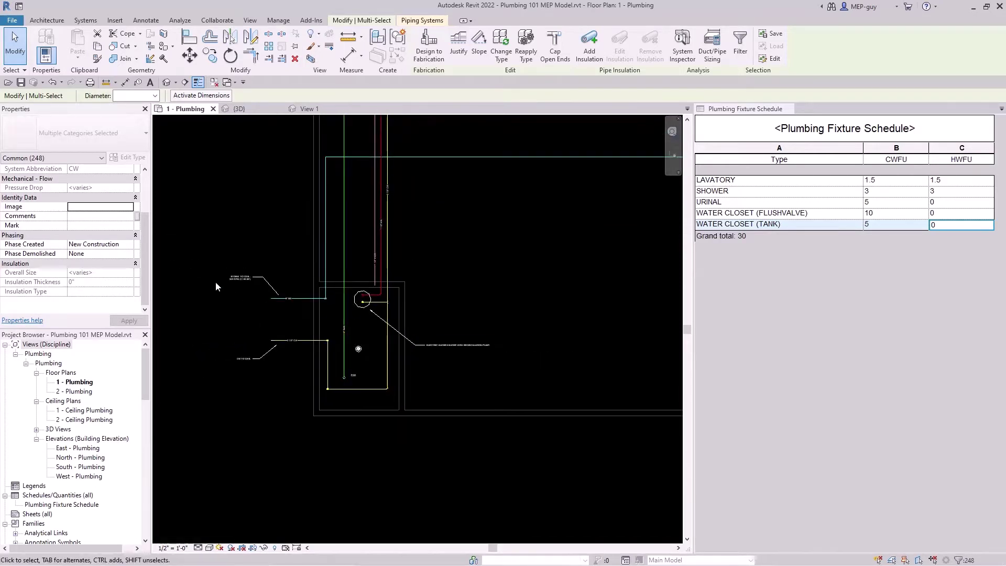
pyautogui.moveTo(215, 282); pyautogui.dragTo(426, 411)
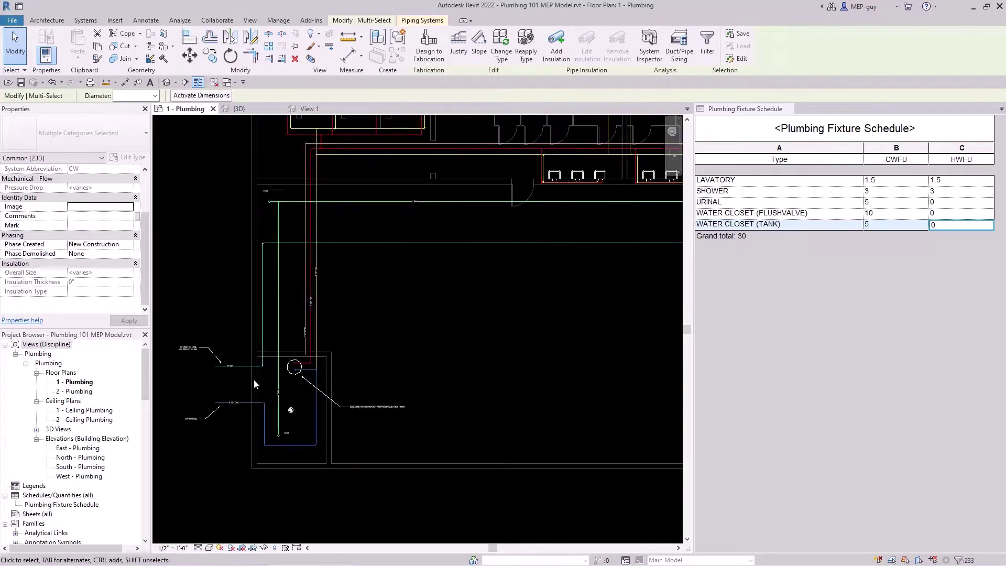
# Size the selected pipes by fixture units: 2 1/2" CW main, 1 1/2" HW and HWR lines.
pyautogui.click(679, 55)
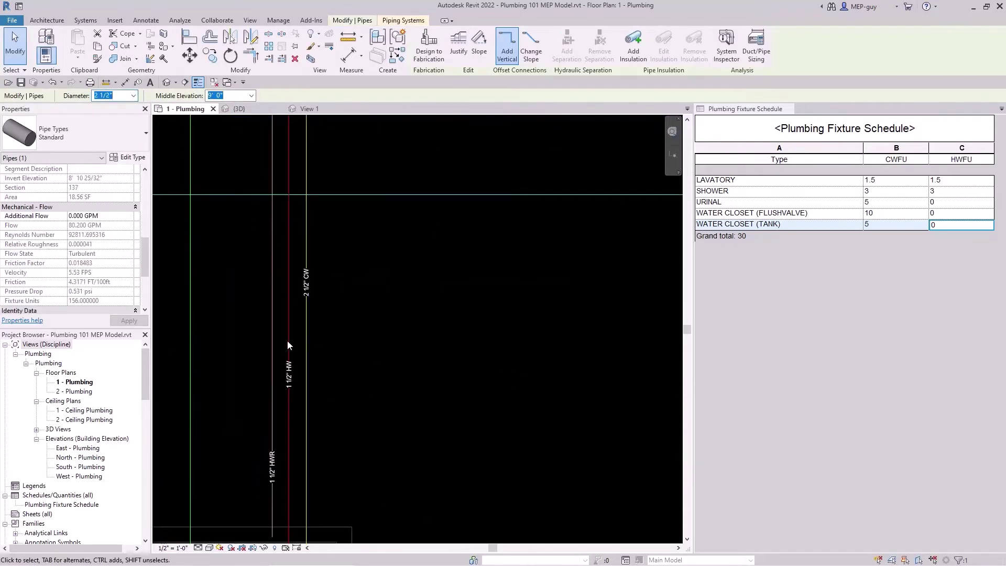
pyautogui.scroll(-5, 287, 341)
pyautogui.keyDown('ctrl'); pyautogui.click(217, 382); pyautogui.keyUp('ctrl')
pyautogui.scroll(-4, 455, 394)
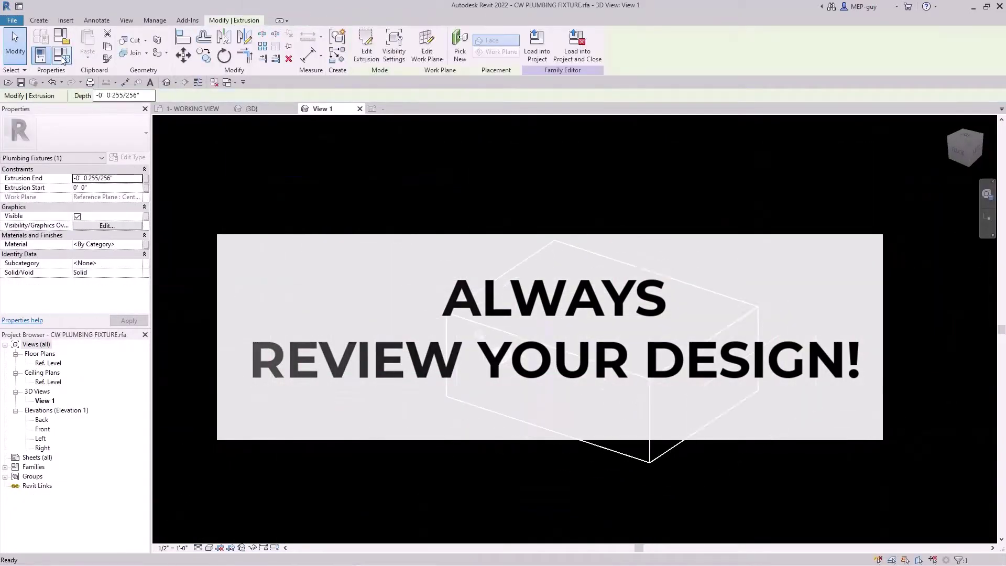
# Open the fixture family's Family Types parameters.
pyautogui.click(61, 54)
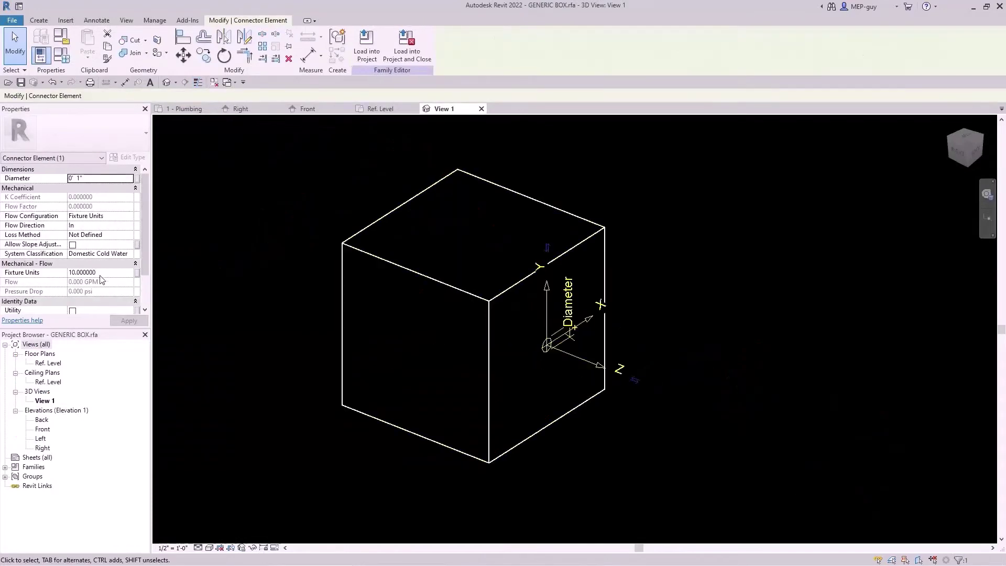
# Associate the connector's Fixture Units with the CWFU parameter and verify it reads 10.
pyautogui.click(61, 55)
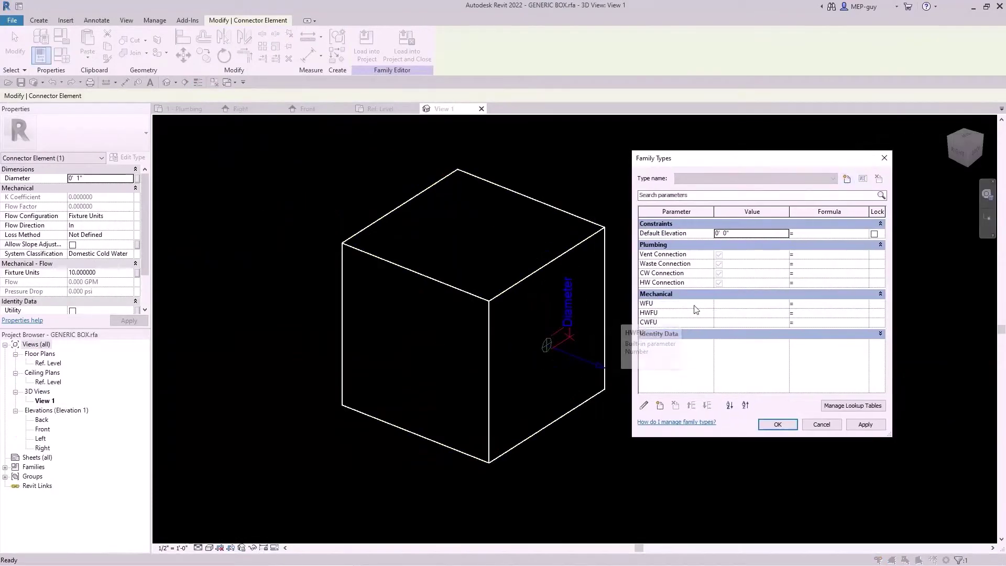
pyautogui.press('Escape')
pyautogui.click(137, 273)
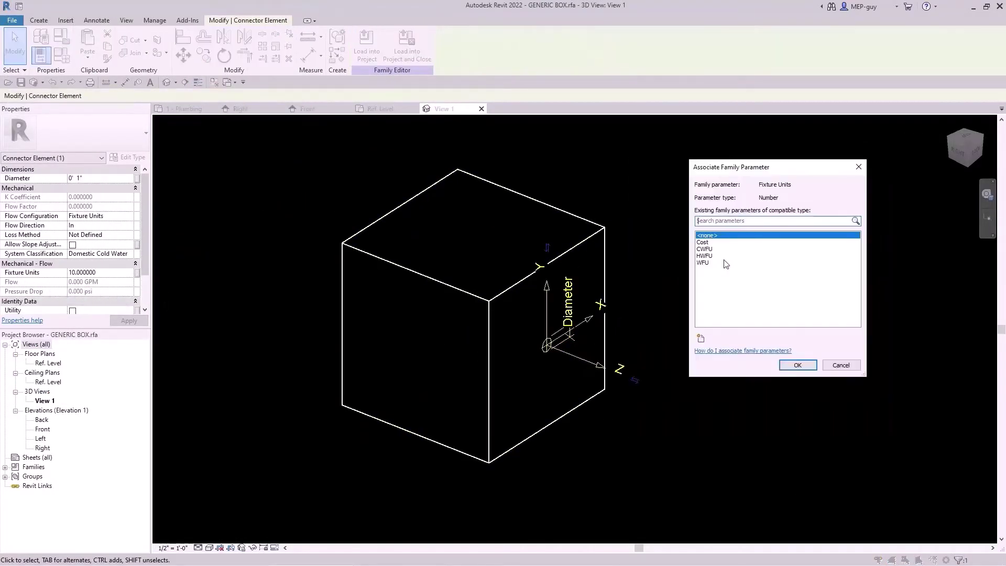
pyautogui.doubleClick(724, 249)
pyautogui.click(61, 54)
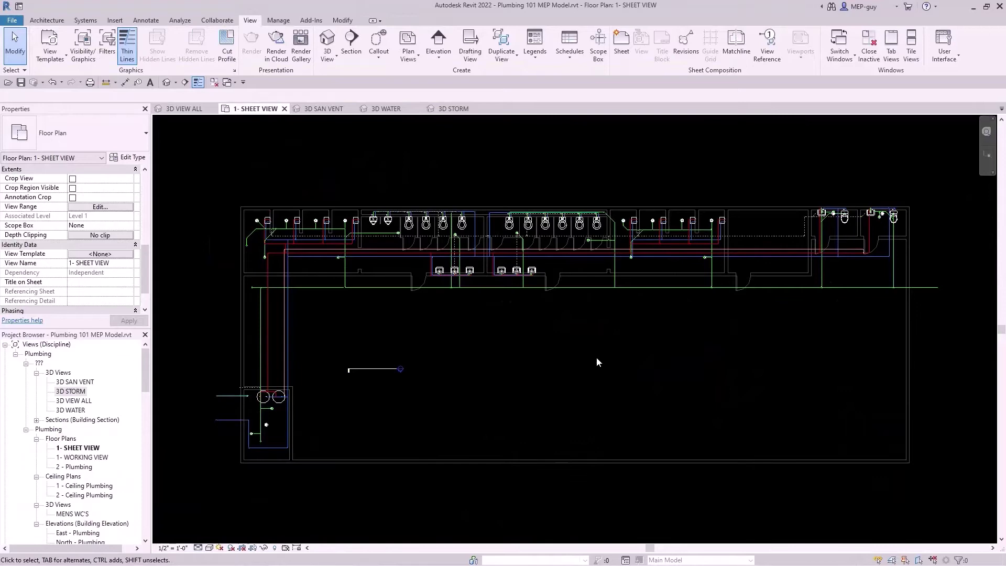
# Cycle through the 3D SAN VENT, 3D WATER and 3D STORM piping views.
pyautogui.click(323, 108)
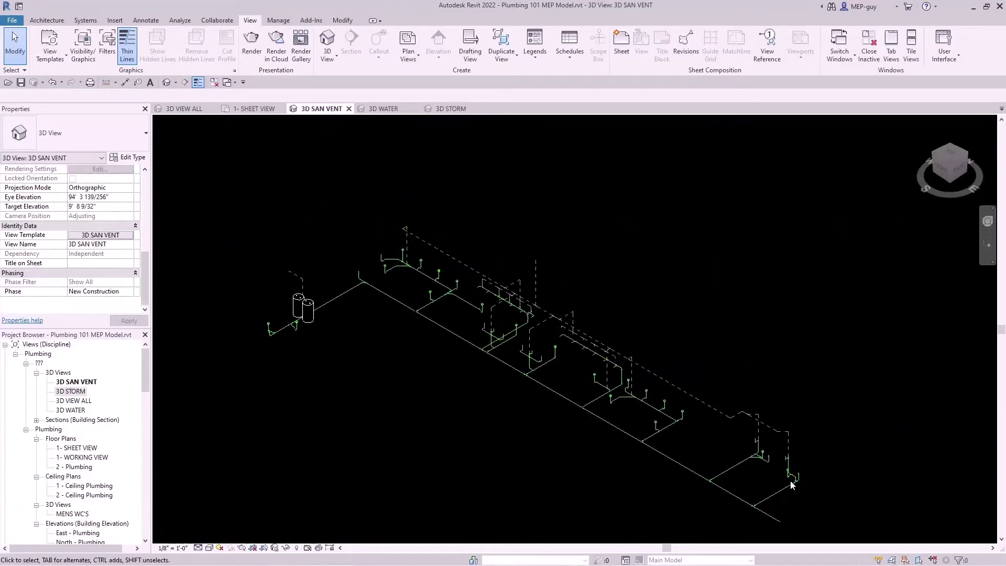
pyautogui.hotkey('ctrl', 'Tab')
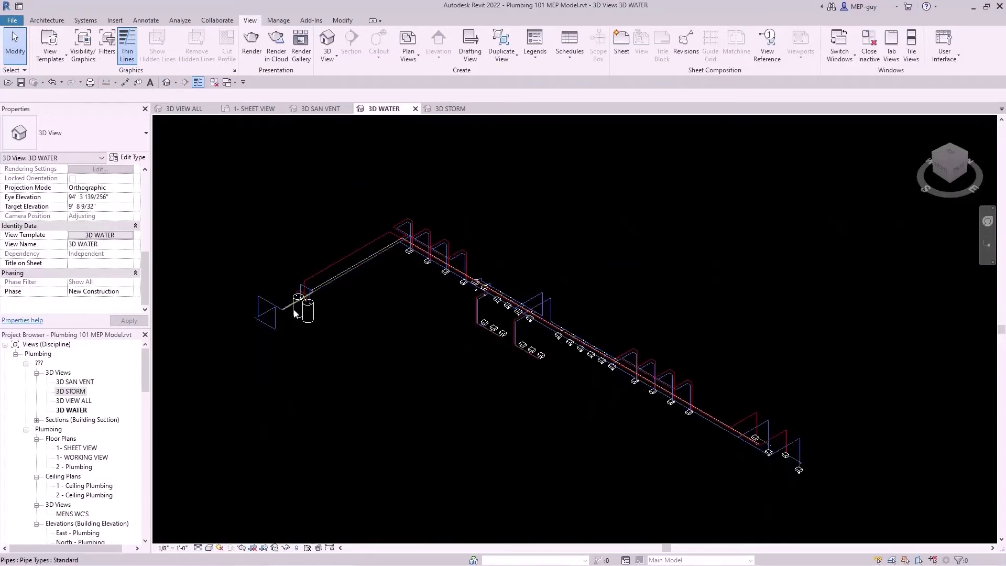
pyautogui.hotkey('ctrl', 'Tab')
pyautogui.hotkey('ctrl', 'Tab')
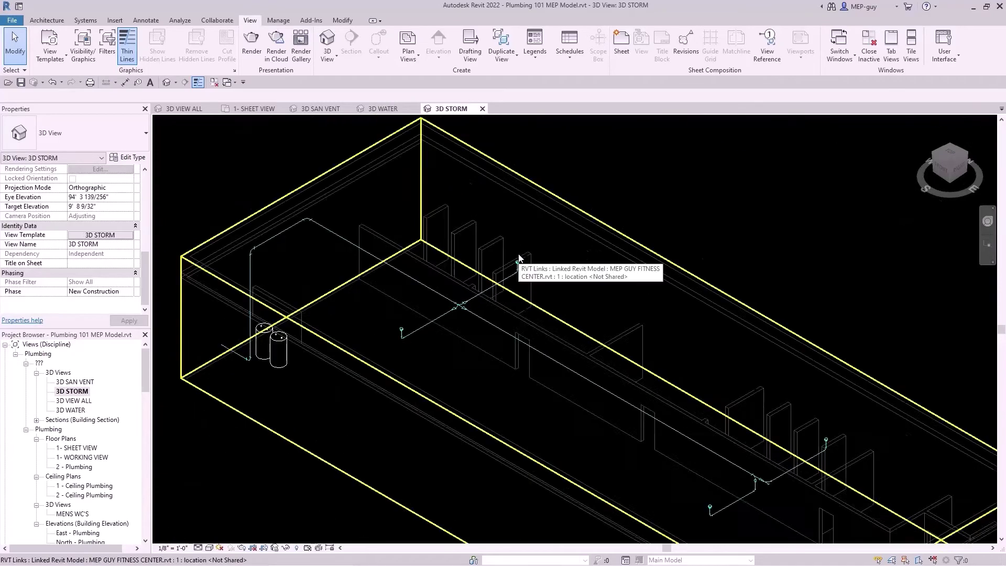